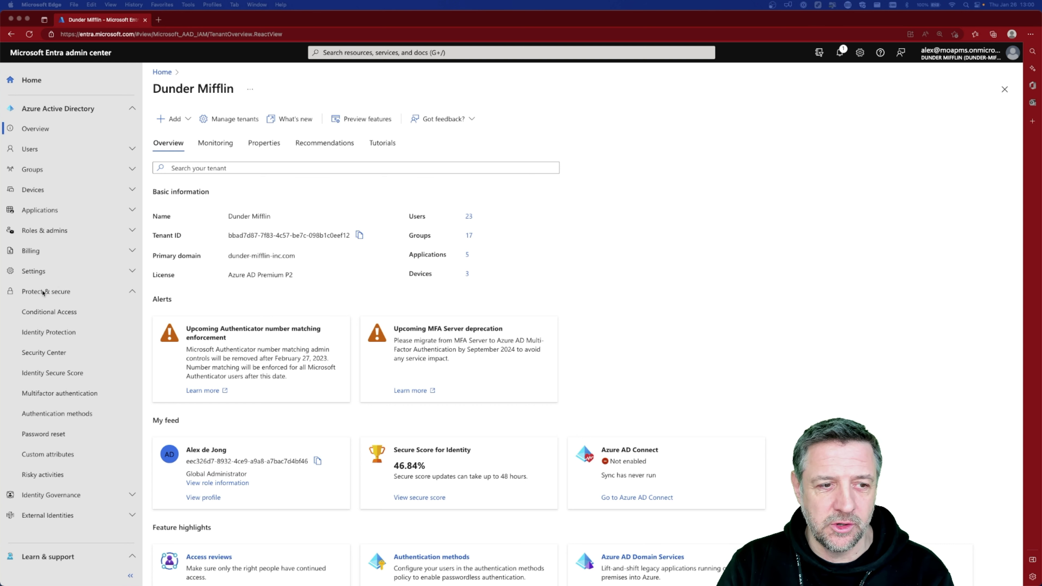
- Go to Protection > Authentication methods in the left sidebar
{"action": "left_click", "coordinate": [52, 414]}
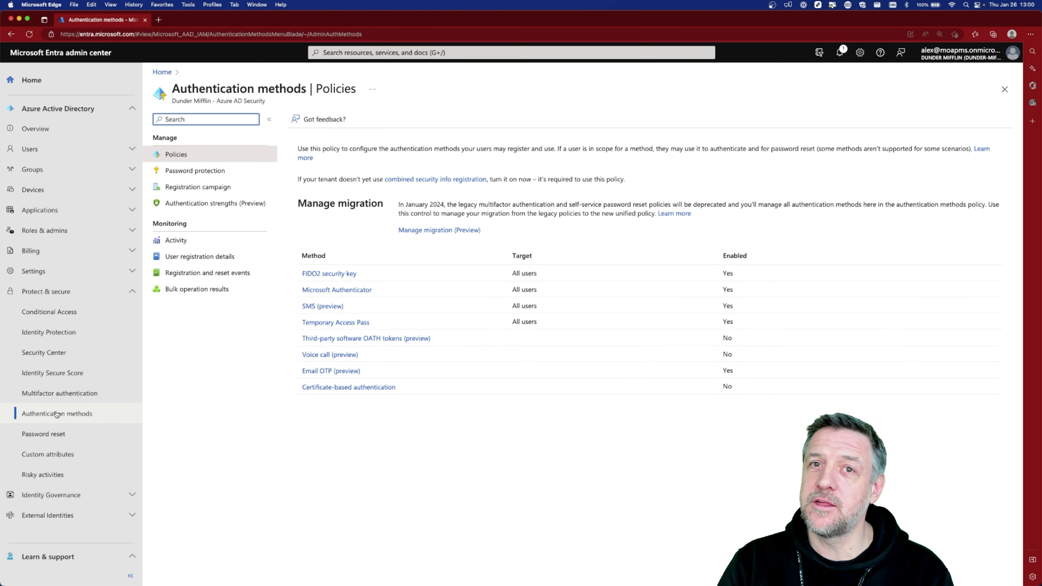
- List the authentication strengths and view the built-in Multi-factor authentication strength's allowed combinations
{"action": "left_click", "coordinate": [186, 204]}
{"action": "left_click", "coordinate": [186, 204]}
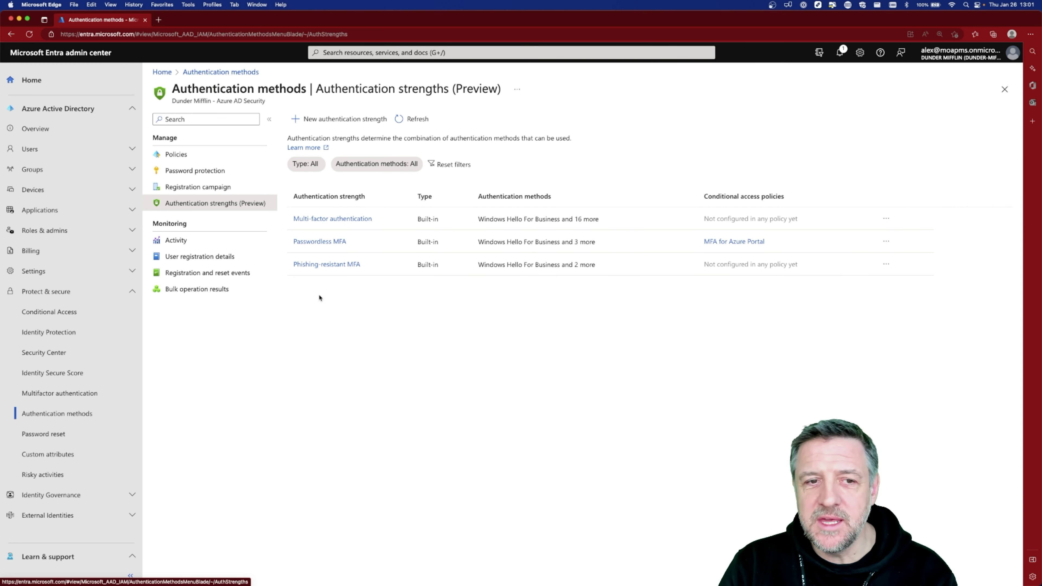
{"action": "left_click", "coordinate": [321, 219]}
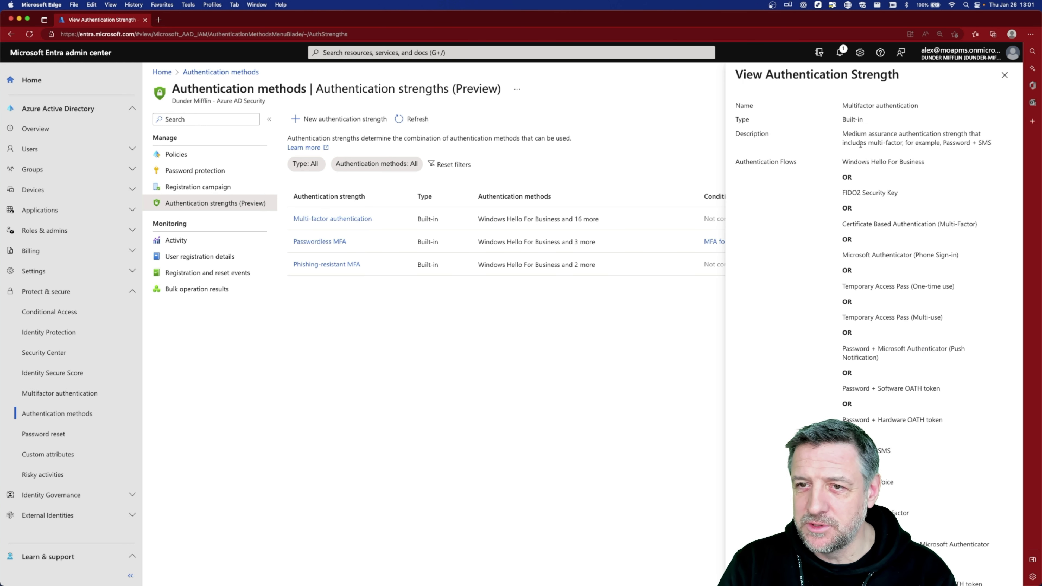
- Review the Multi-factor, Passwordless MFA and Phishing-resistant MFA strengths, then start a new authentication strength
{"action": "scroll", "coordinate": [852, 184], "scroll_direction": "down", "scroll_amount": 3}
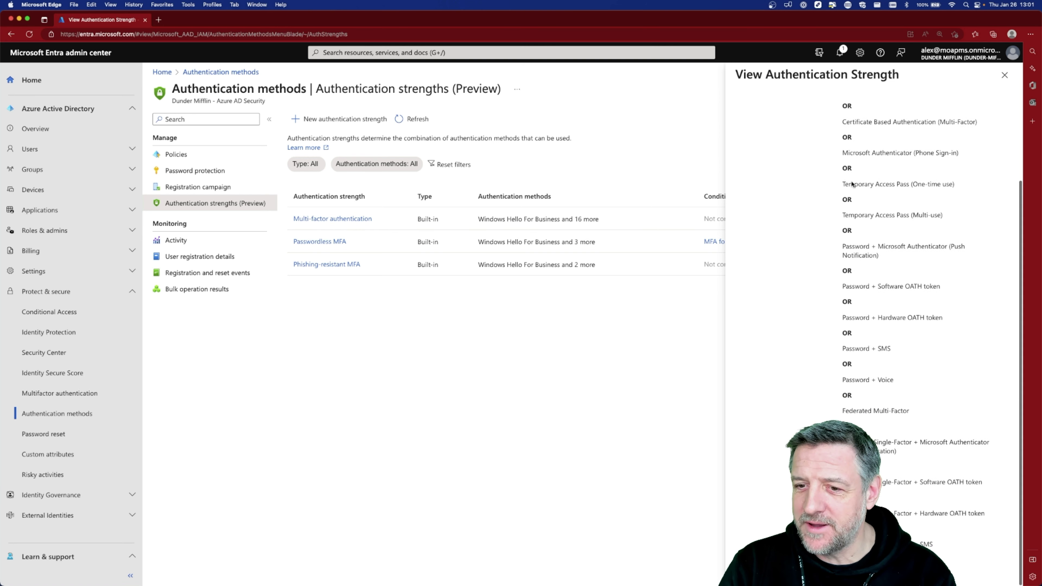
{"action": "scroll", "coordinate": [852, 183], "scroll_direction": "up", "scroll_amount": 3}
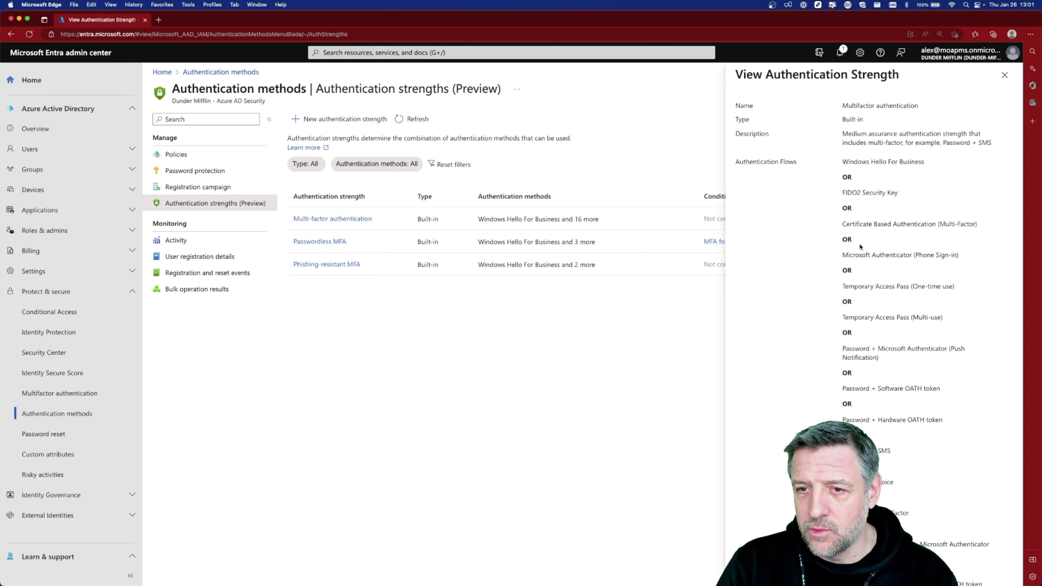
{"action": "scroll", "coordinate": [860, 298], "scroll_direction": "down", "scroll_amount": 4}
{"action": "scroll", "coordinate": [855, 238], "scroll_direction": "up", "scroll_amount": 4}
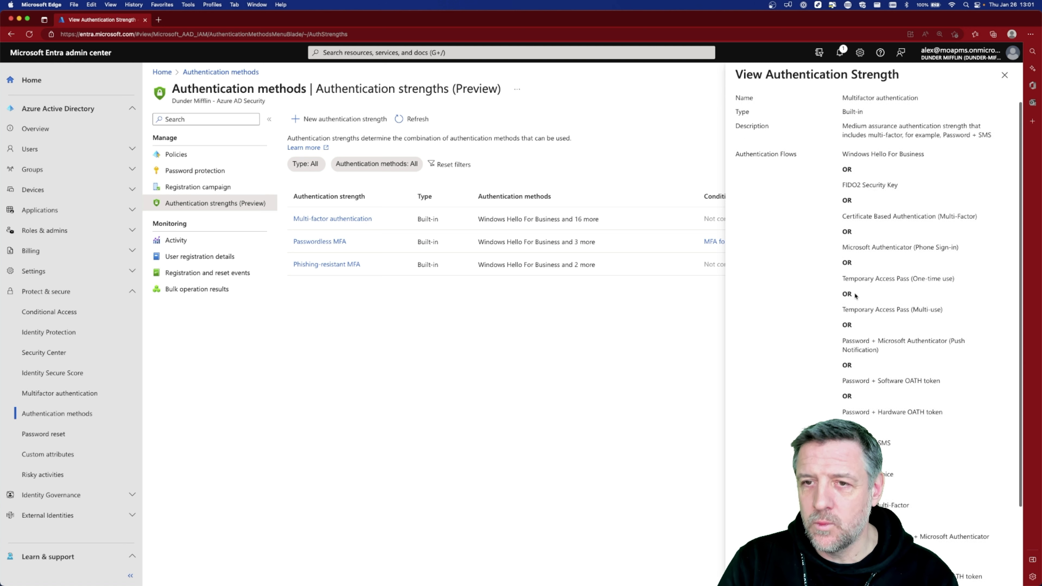
{"action": "left_click", "coordinate": [1004, 75]}
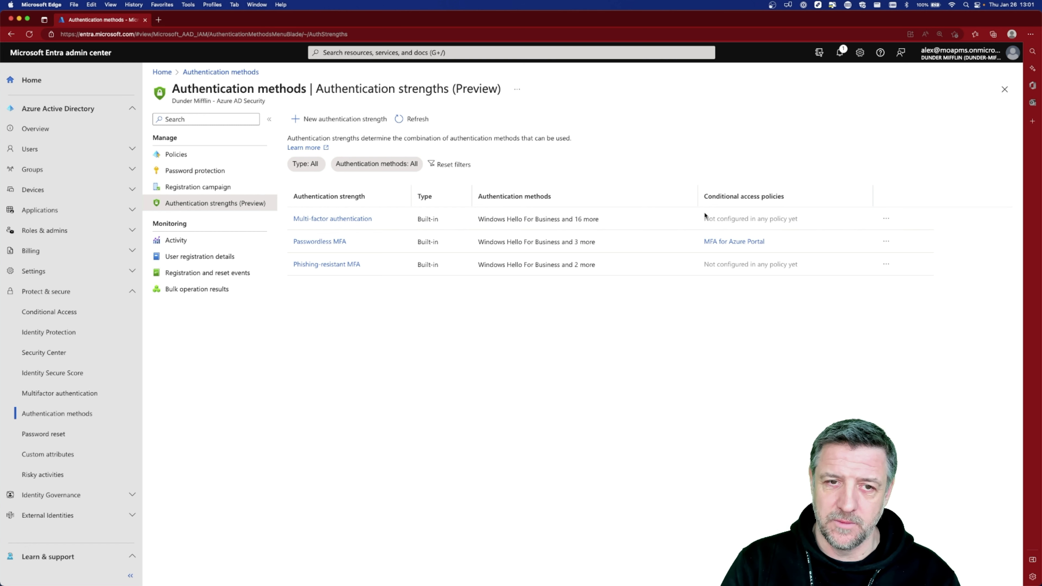
{"action": "left_click", "coordinate": [311, 244]}
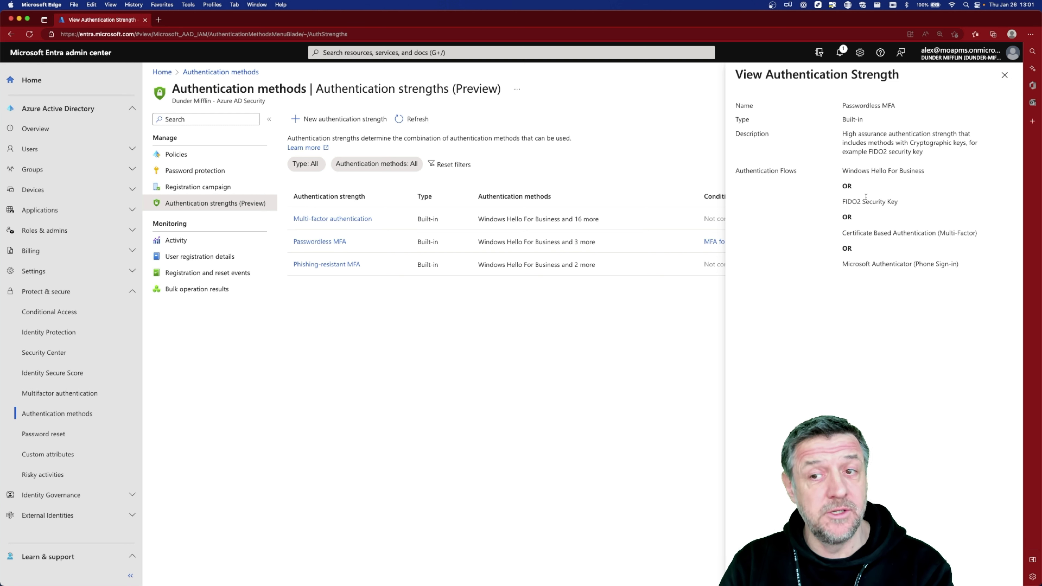
{"action": "left_click", "coordinate": [1004, 75]}
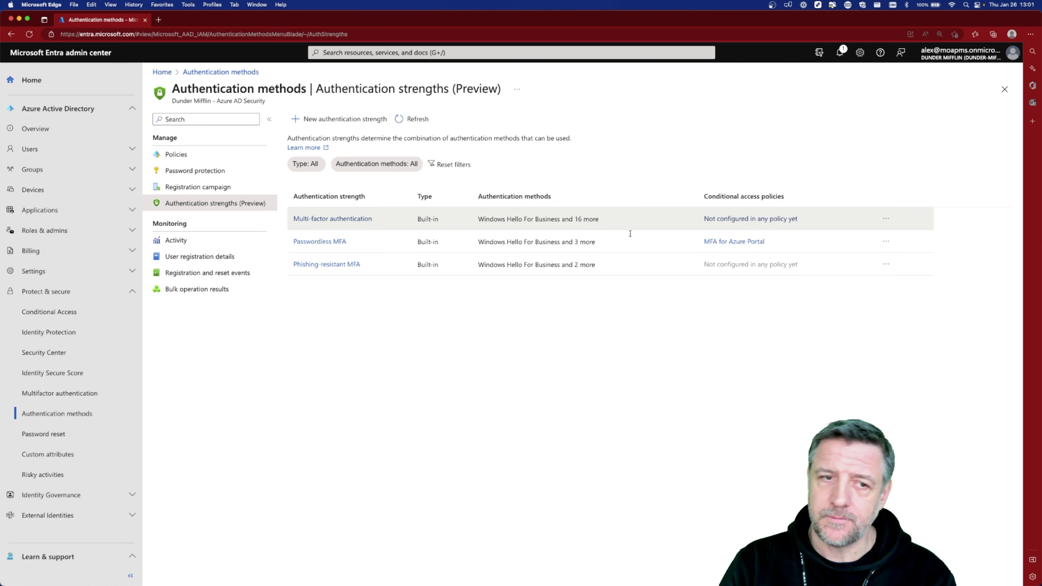
{"action": "left_click", "coordinate": [321, 265]}
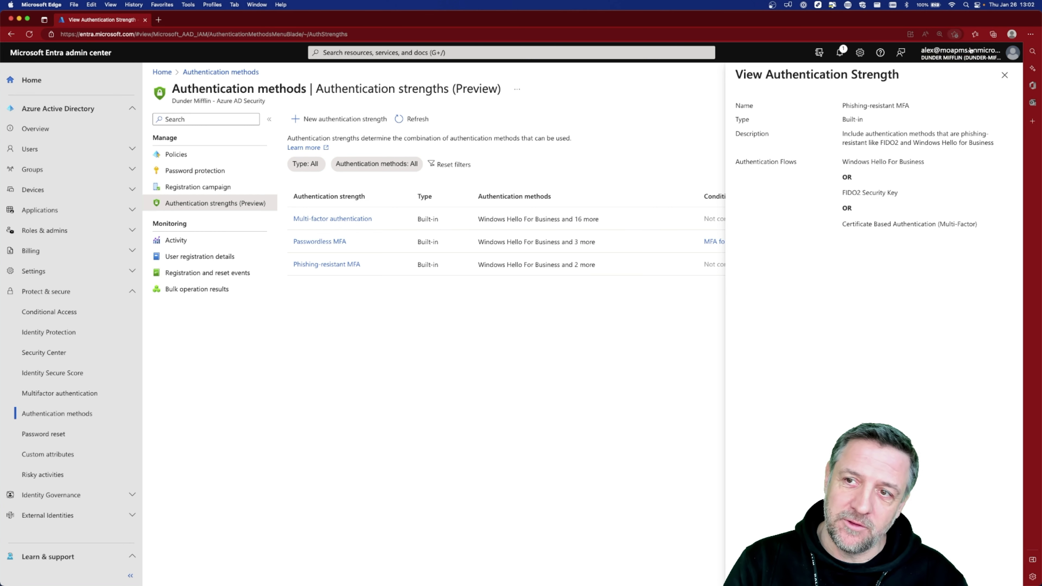
{"action": "left_click", "coordinate": [1004, 75]}
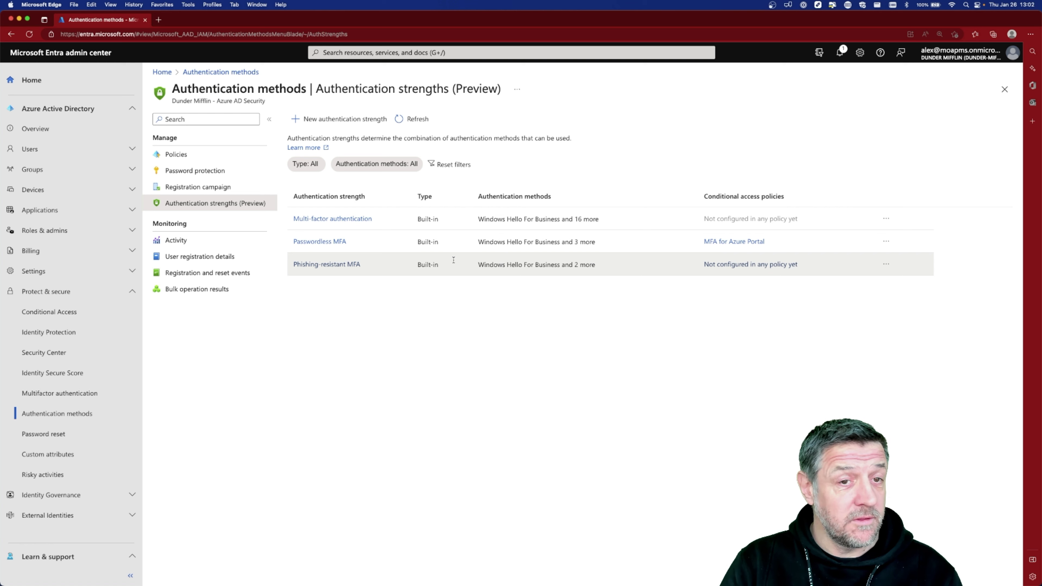
{"action": "left_click", "coordinate": [326, 119]}
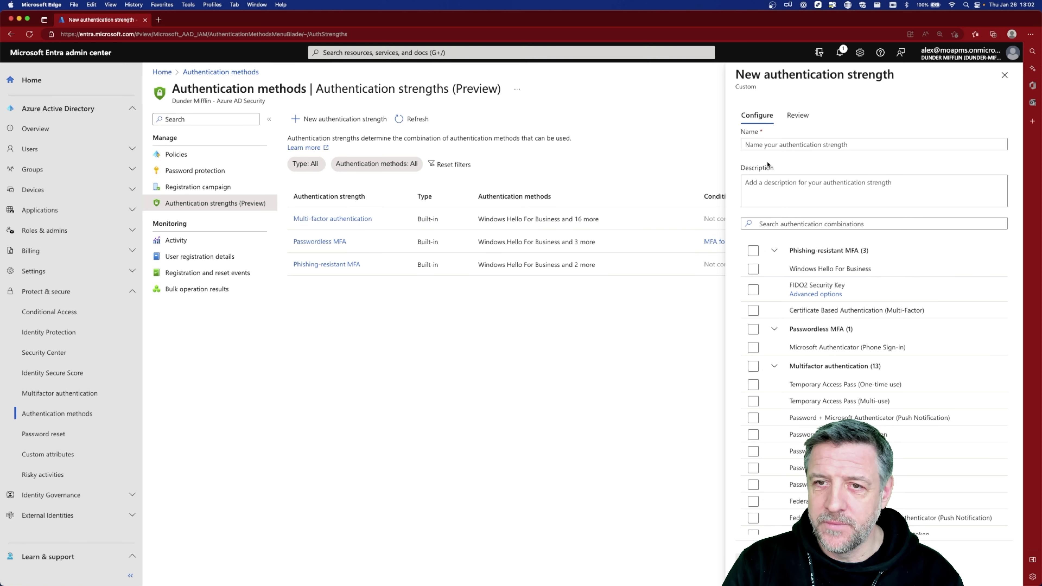
- Name the new strength 'Dunder Mifflin AuthN Strength'
{"action": "left_click", "coordinate": [771, 145]}
{"action": "type", "text": "dun"}
{"action": "key", "text": "Down"}
{"action": "key", "text": "Down"}
{"action": "key", "text": "Return"}
{"action": "type", "text": "Autn"}
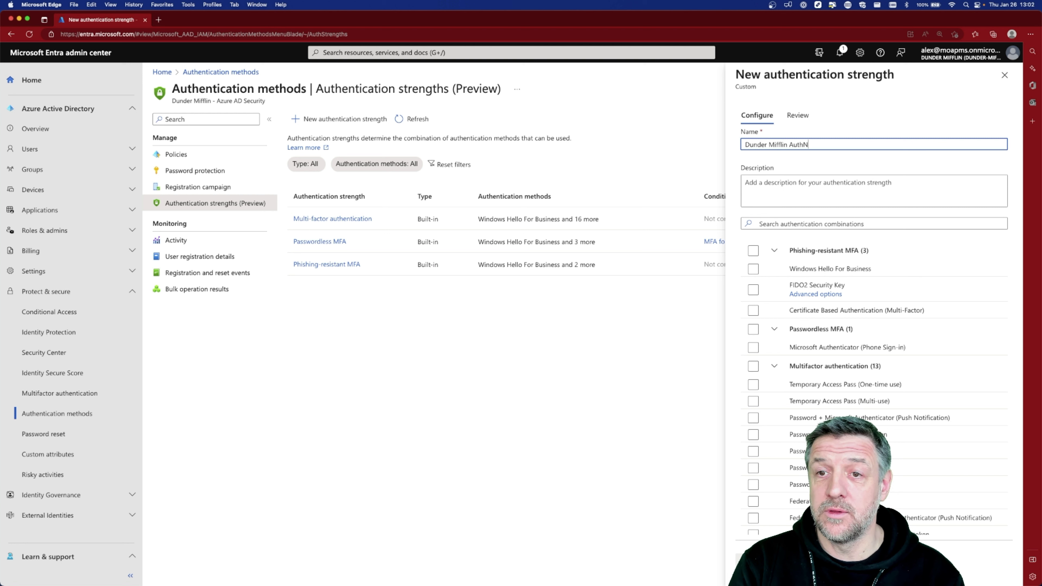
{"action": "type", "text": "N Strength"}
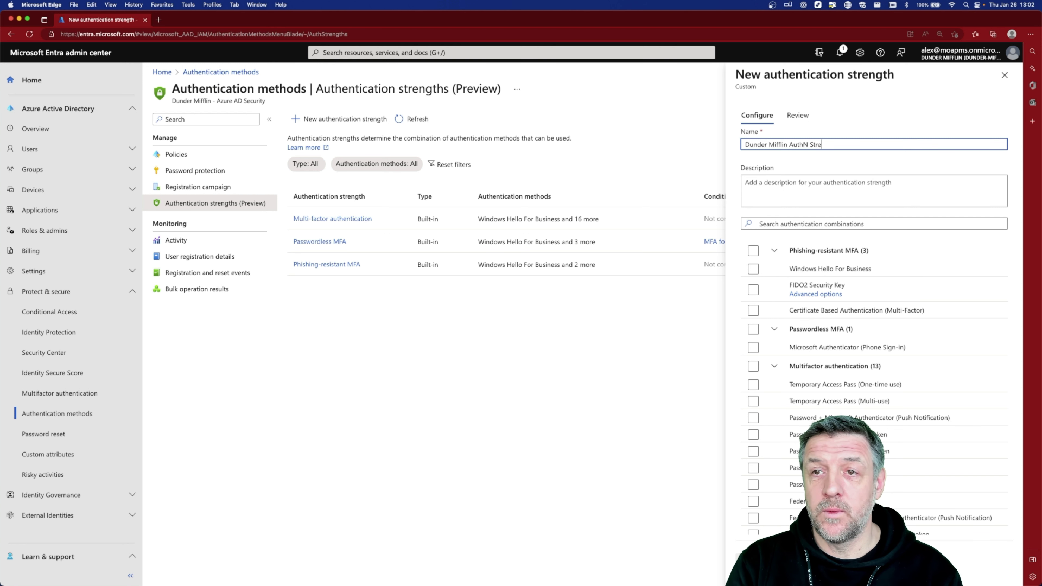
{"action": "left_click", "coordinate": [793, 186]}
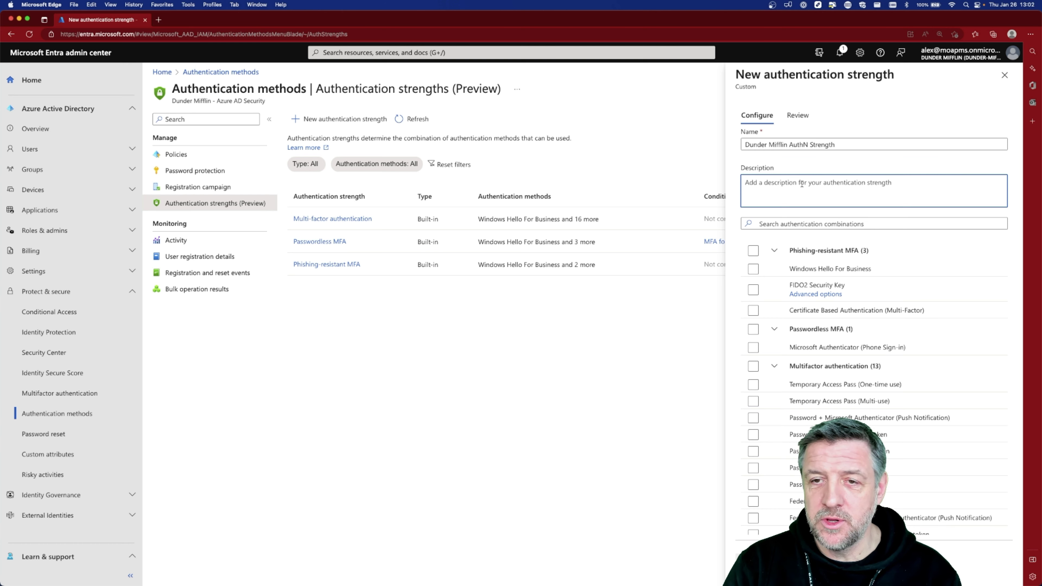
- Allow Windows Hello For Business and FIDO2 Security Key, then open FIDO2 advanced options
{"action": "scroll", "coordinate": [797, 196], "scroll_direction": "down", "scroll_amount": 5}
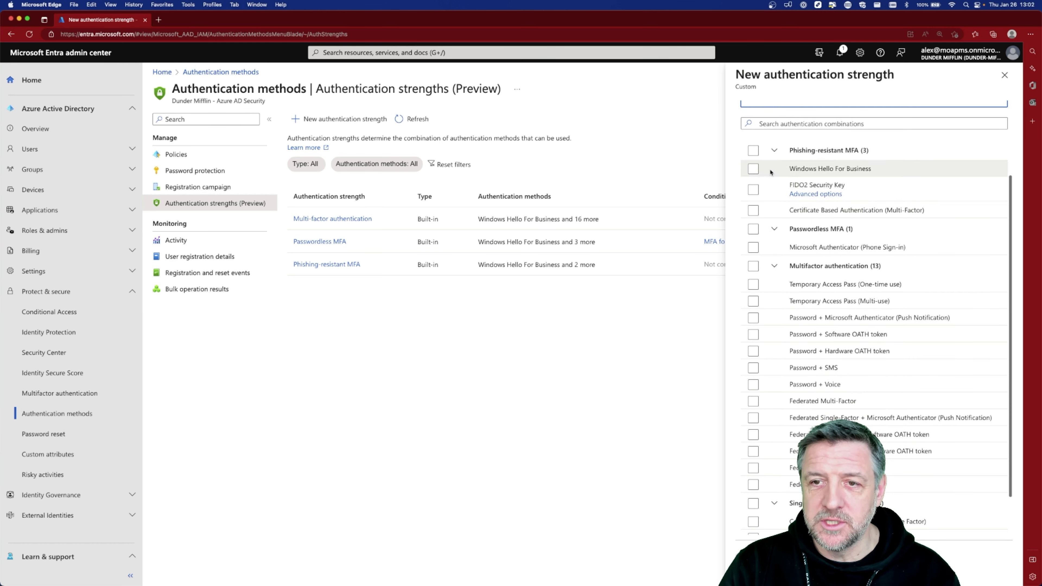
{"action": "scroll", "coordinate": [872, 263], "scroll_direction": "down", "scroll_amount": 2}
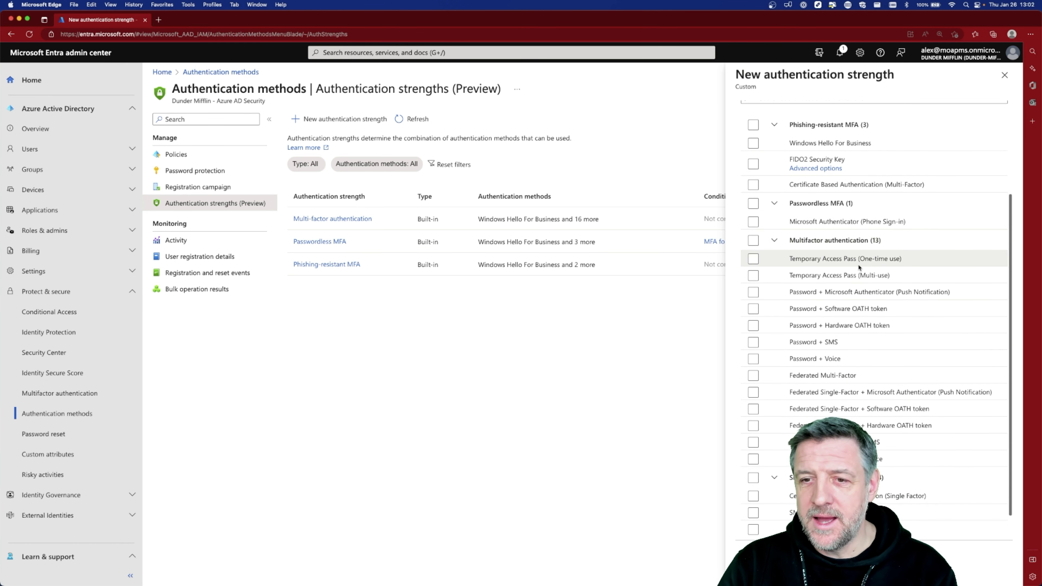
{"action": "scroll", "coordinate": [831, 268], "scroll_direction": "up", "scroll_amount": 6}
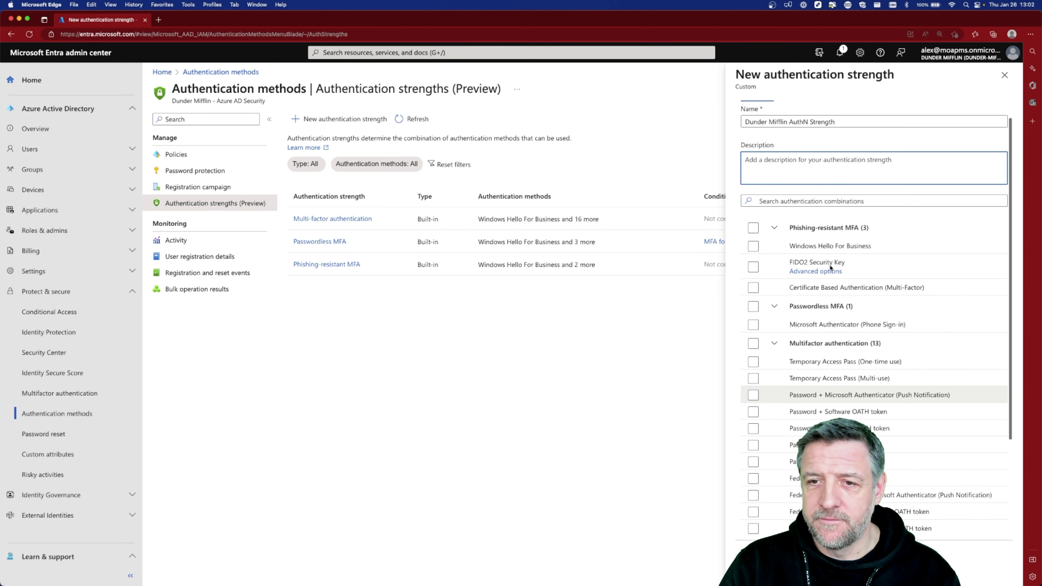
{"action": "left_click", "coordinate": [753, 248]}
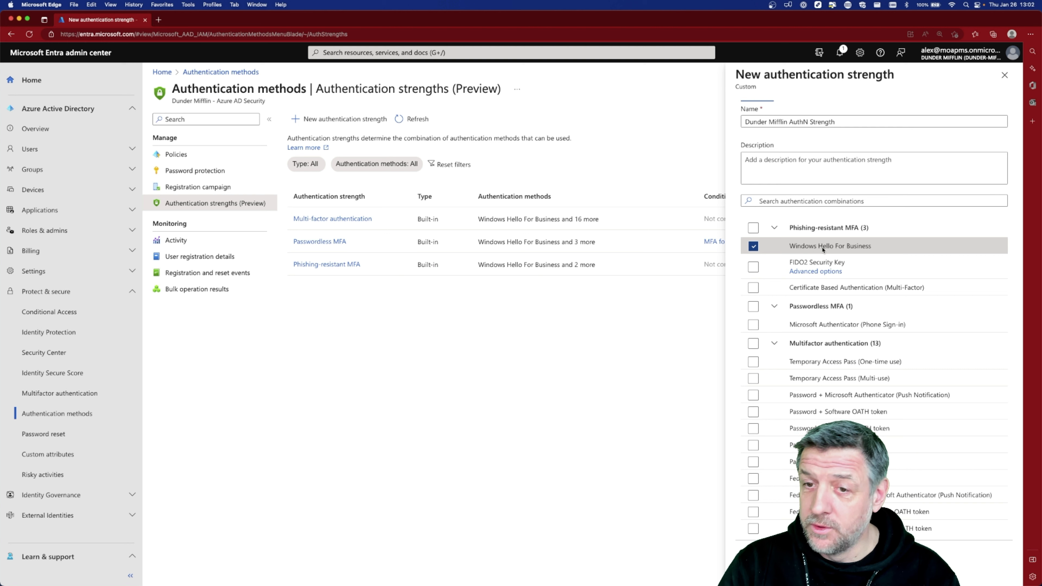
{"action": "left_click", "coordinate": [753, 268]}
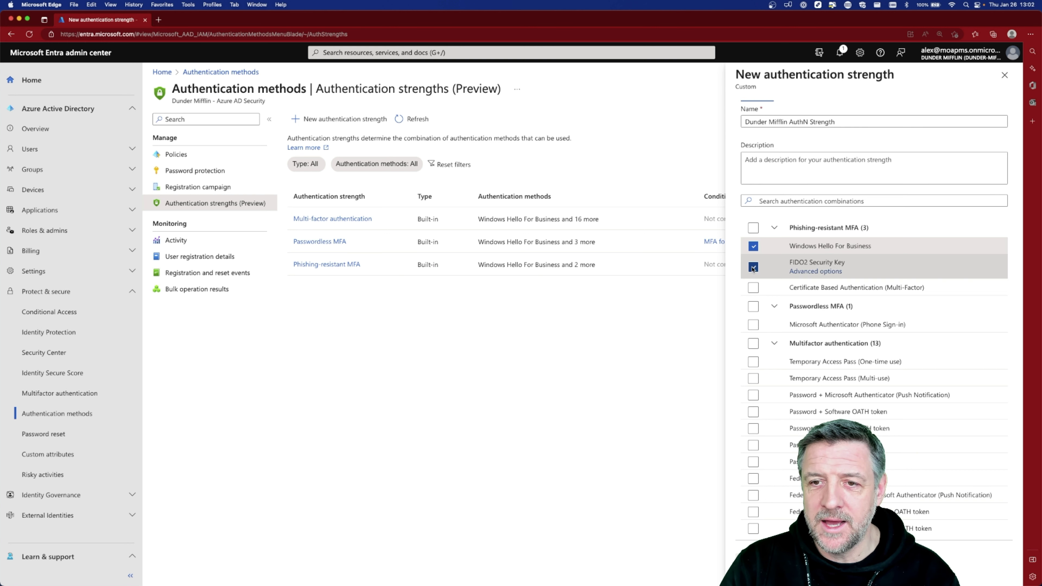
{"action": "left_click", "coordinate": [806, 271]}
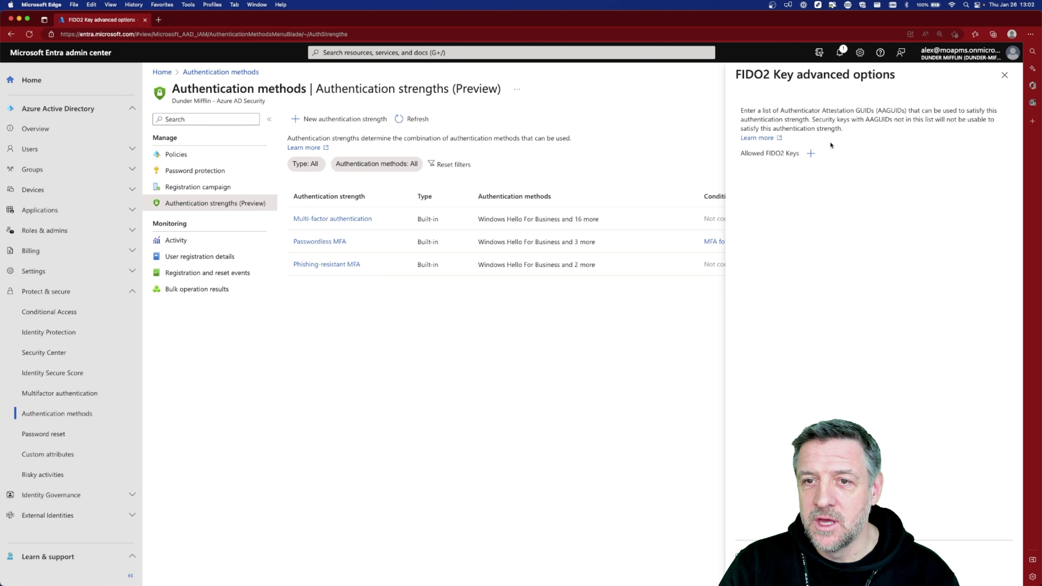
- Discard the unsaved Dunder Mifflin strength and start a blank new authentication strength
{"action": "left_click", "coordinate": [810, 153]}
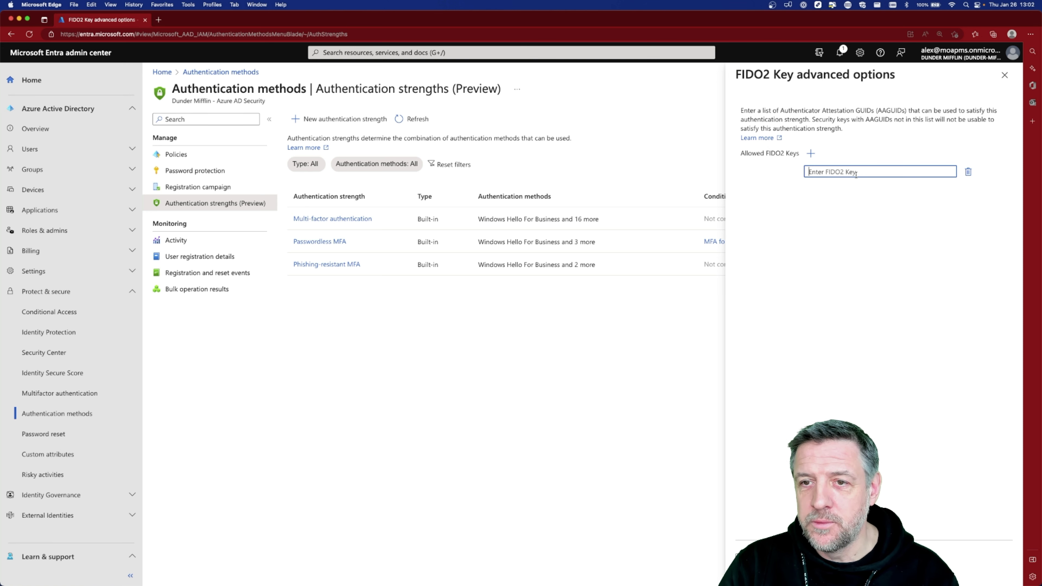
{"action": "left_click", "coordinate": [968, 171]}
{"action": "left_click", "coordinate": [1004, 75]}
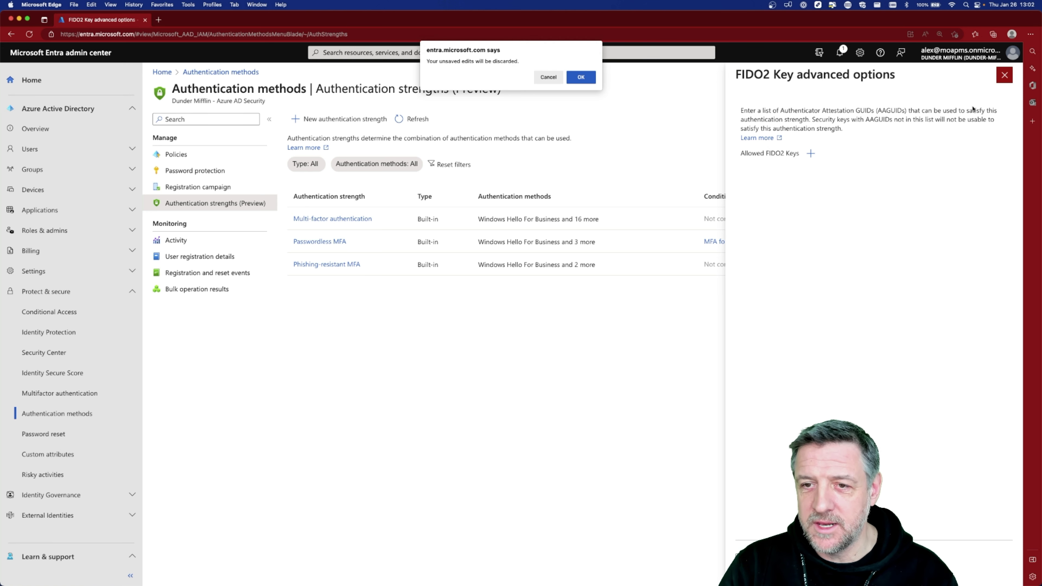
{"action": "left_click", "coordinate": [582, 77]}
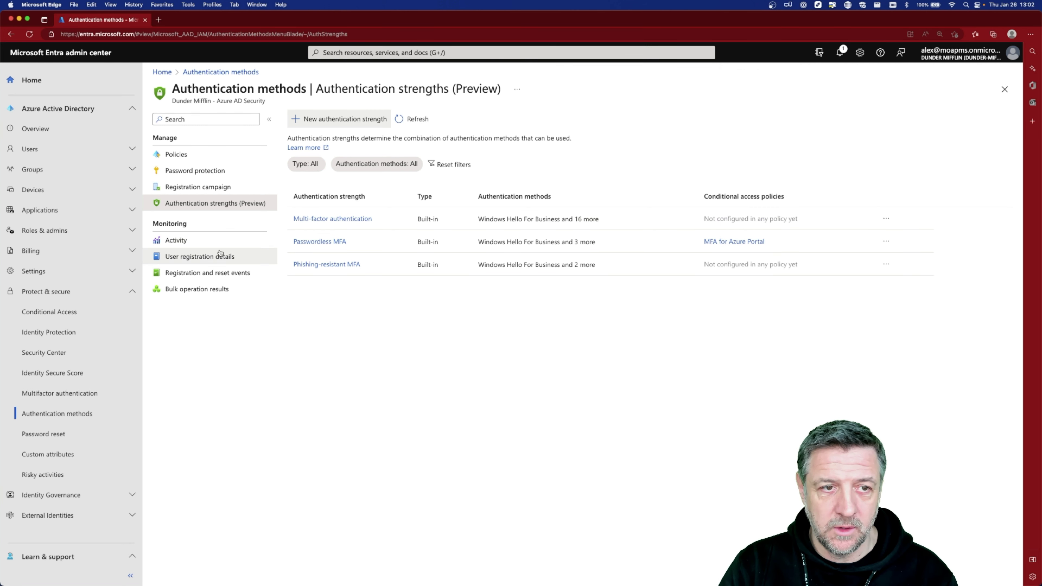
{"action": "left_click", "coordinate": [321, 122]}
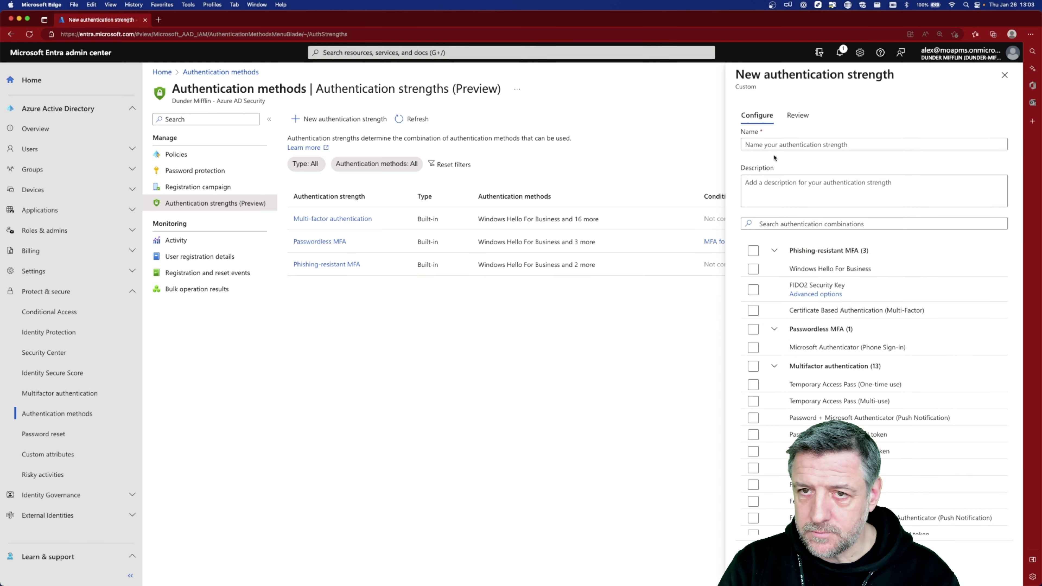
{"action": "left_click", "coordinate": [771, 144]}
- Name the strength Dunder Mifflin and allow Windows Hello For Business and FIDO2 Security Key
{"action": "type", "text": "Dunder Mifflin"}
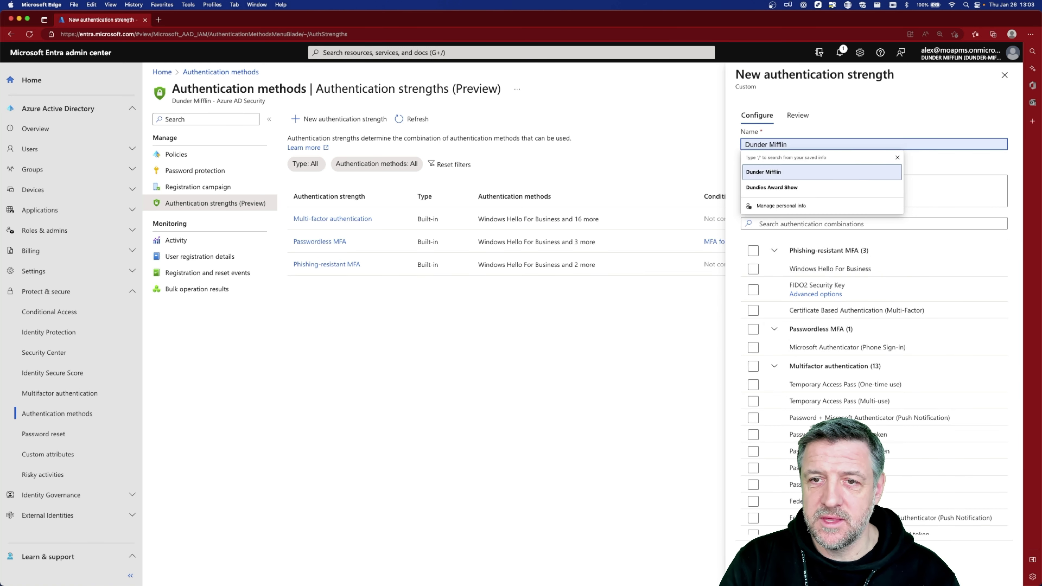
{"action": "left_click", "coordinate": [771, 172]}
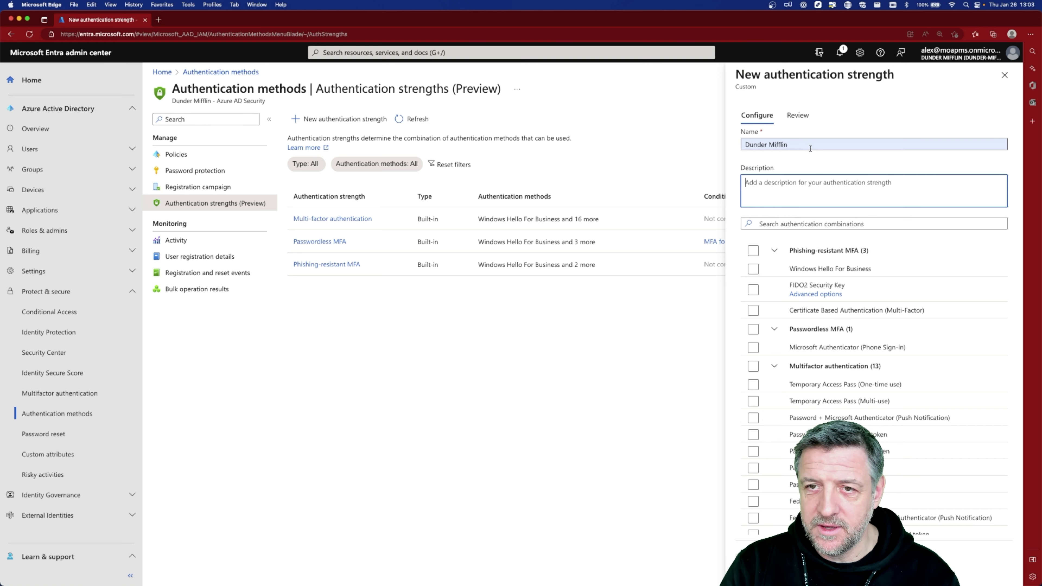
{"action": "scroll", "coordinate": [766, 299], "scroll_direction": "down", "scroll_amount": 2}
{"action": "left_click", "coordinate": [753, 235]}
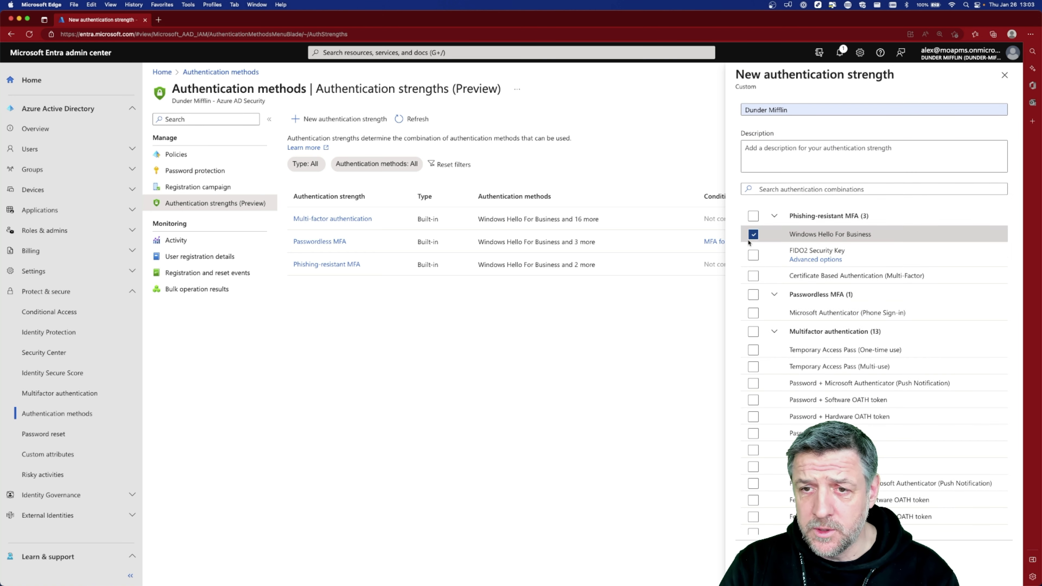
{"action": "left_click", "coordinate": [753, 255]}
- Also allow Authenticator phone sign-in, one-time Temporary Access Pass and Password + SMS, then create it
{"action": "scroll", "coordinate": [785, 265], "scroll_direction": "down", "scroll_amount": 3}
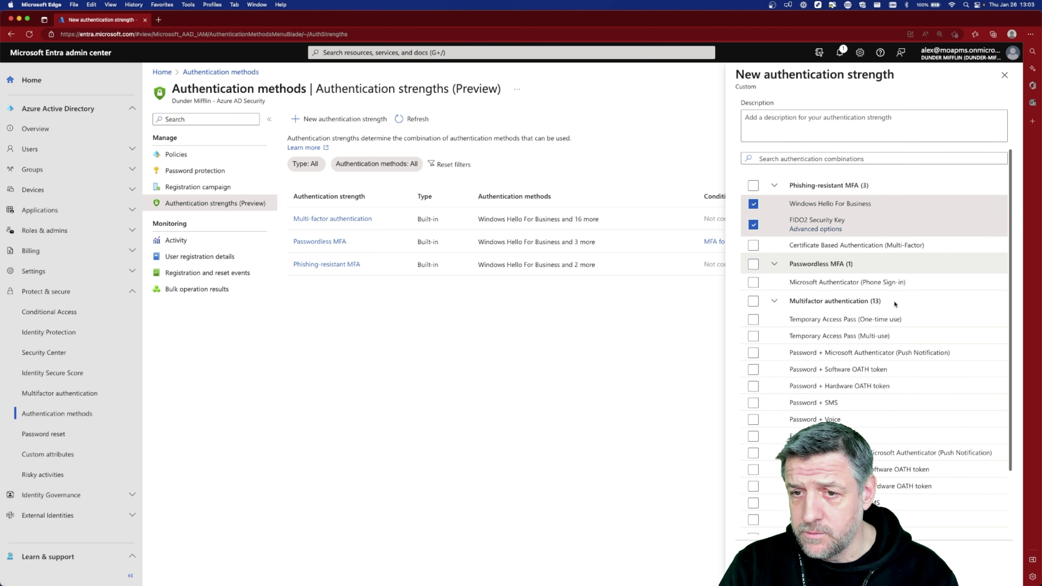
{"action": "left_click", "coordinate": [753, 261]}
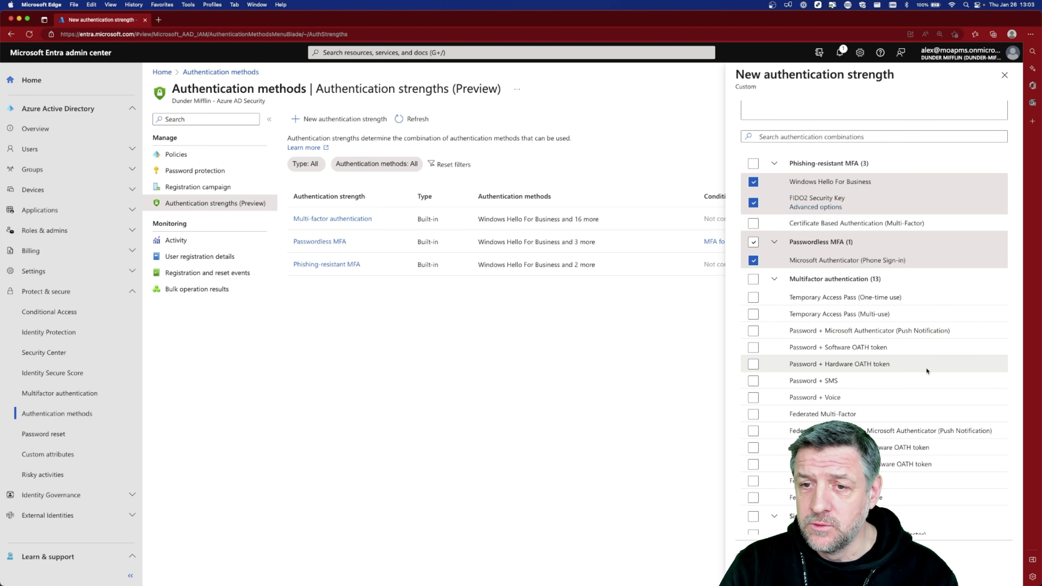
{"action": "scroll", "coordinate": [925, 367], "scroll_direction": "down", "scroll_amount": 3}
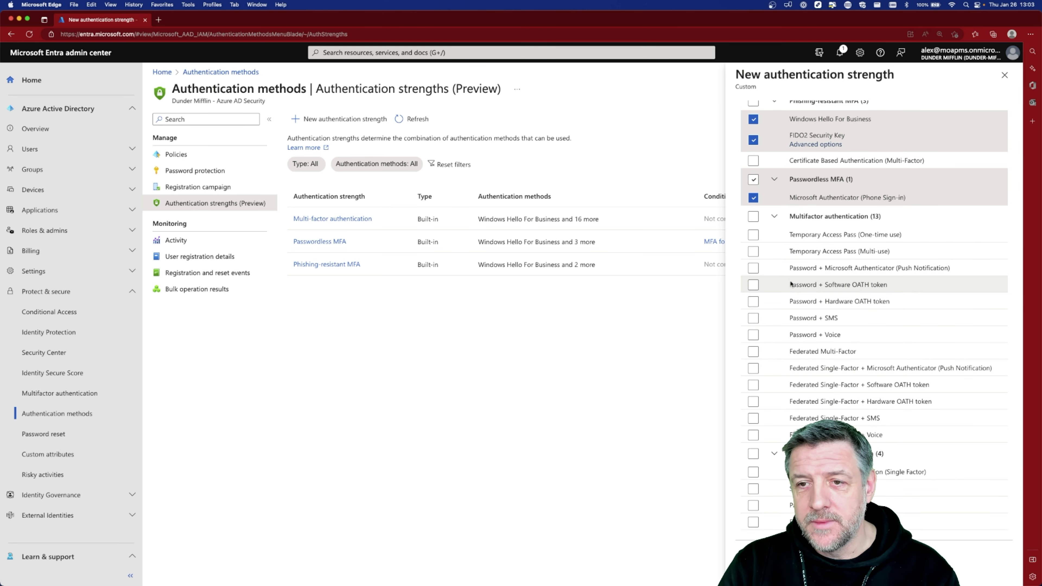
{"action": "left_click", "coordinate": [844, 234]}
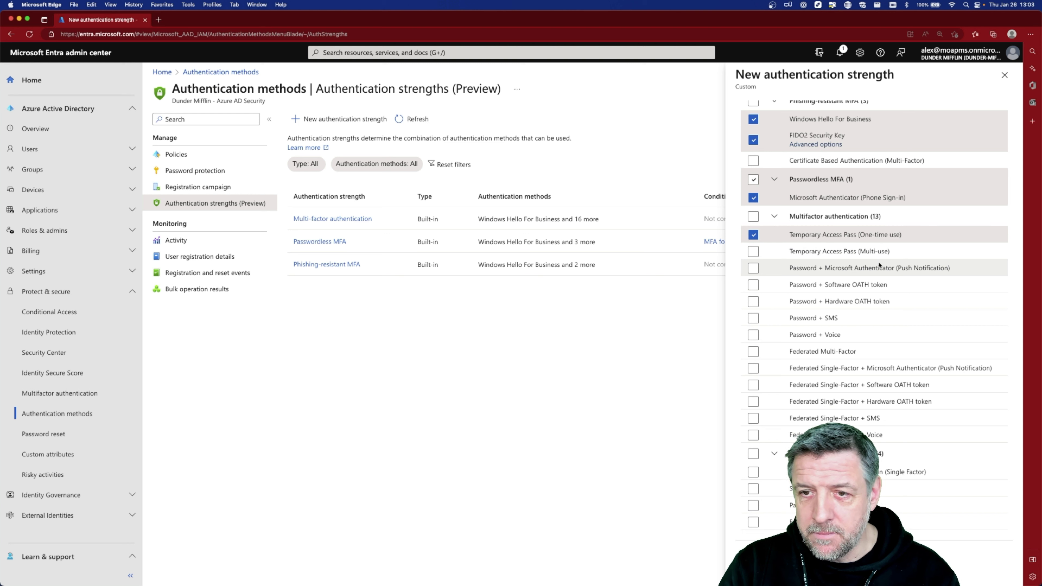
{"action": "left_click", "coordinate": [754, 318]}
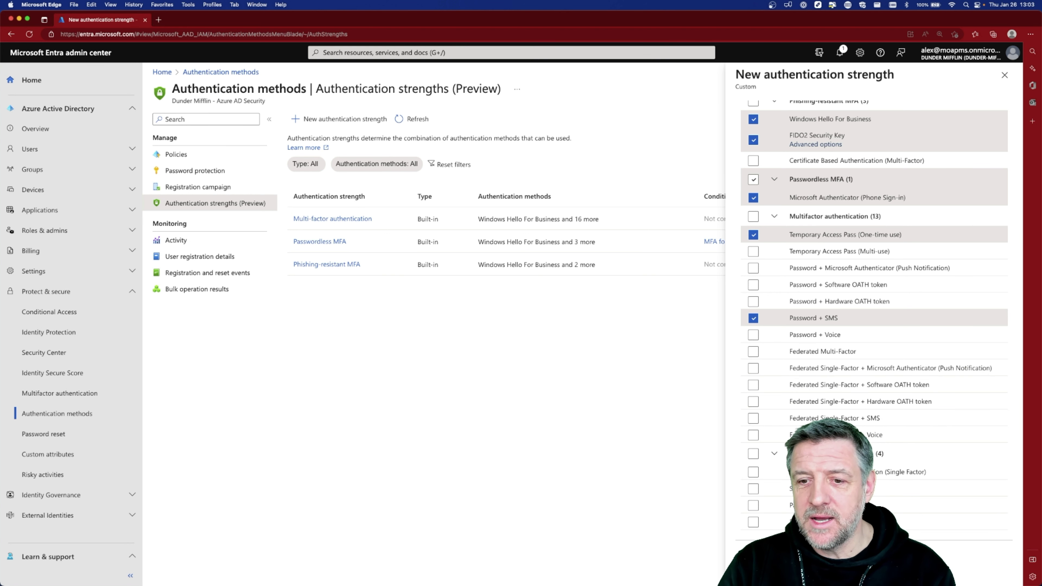
{"action": "left_click", "coordinate": [753, 561]}
{"action": "left_click", "coordinate": [753, 560]}
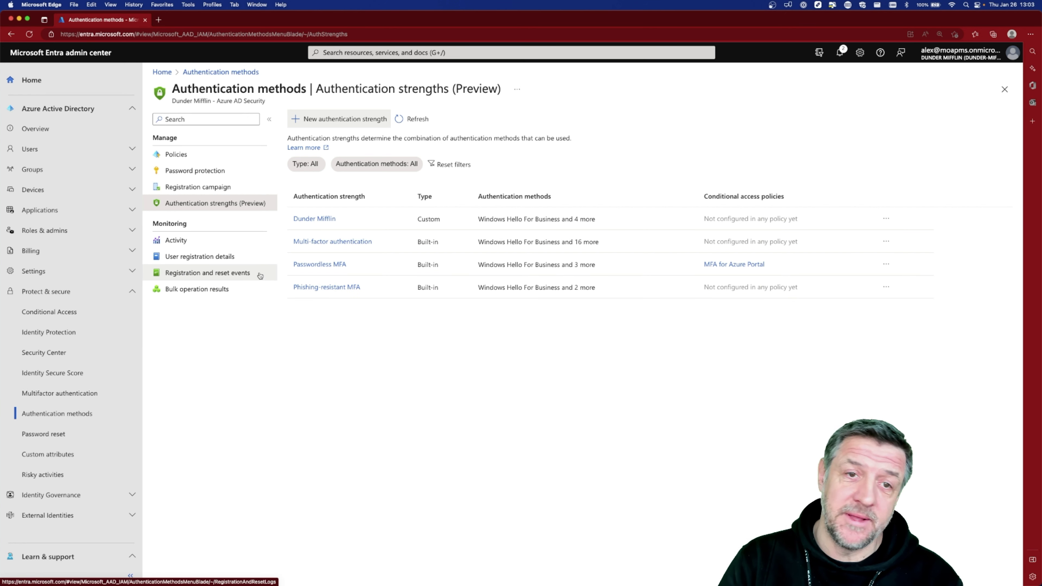
- Open policy CA004: Require multifactor authentication for all users from Conditional Access
{"action": "left_click", "coordinate": [47, 313]}
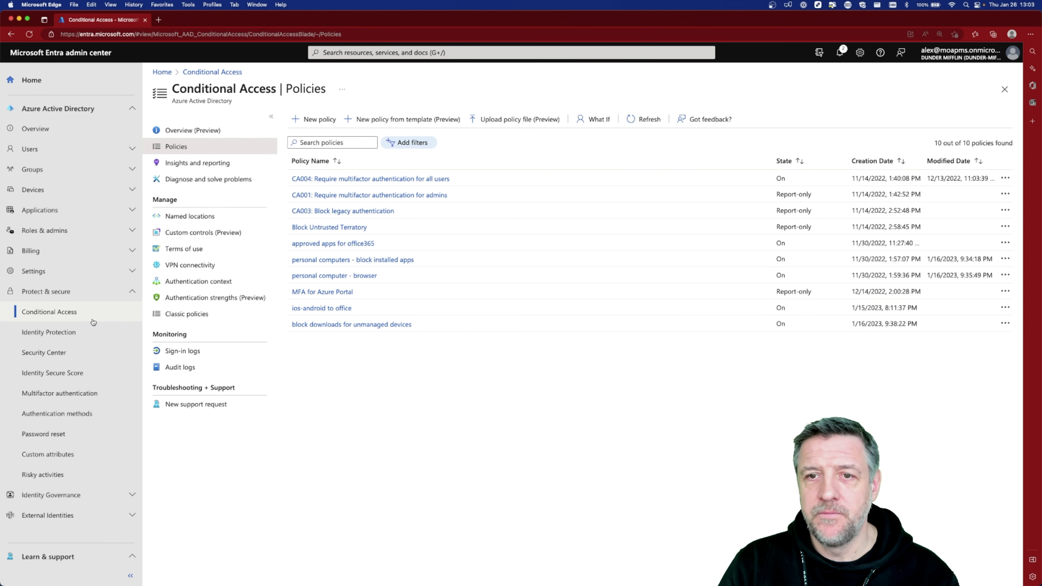
{"action": "left_click", "coordinate": [356, 179]}
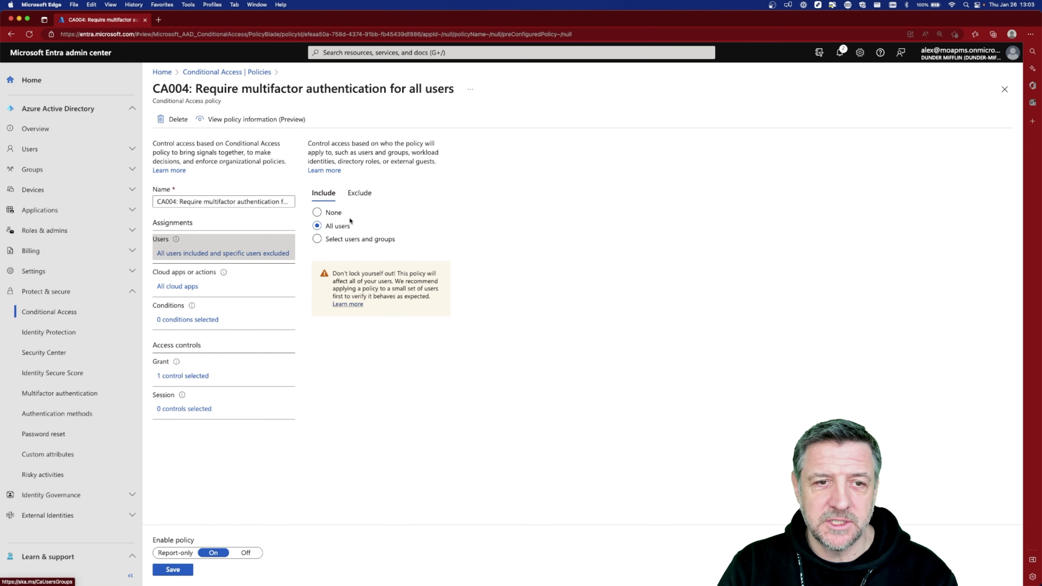
- Check CA004's excluded and included users, cloud apps and conditions, then view its grant controls
{"action": "left_click", "coordinate": [357, 194]}
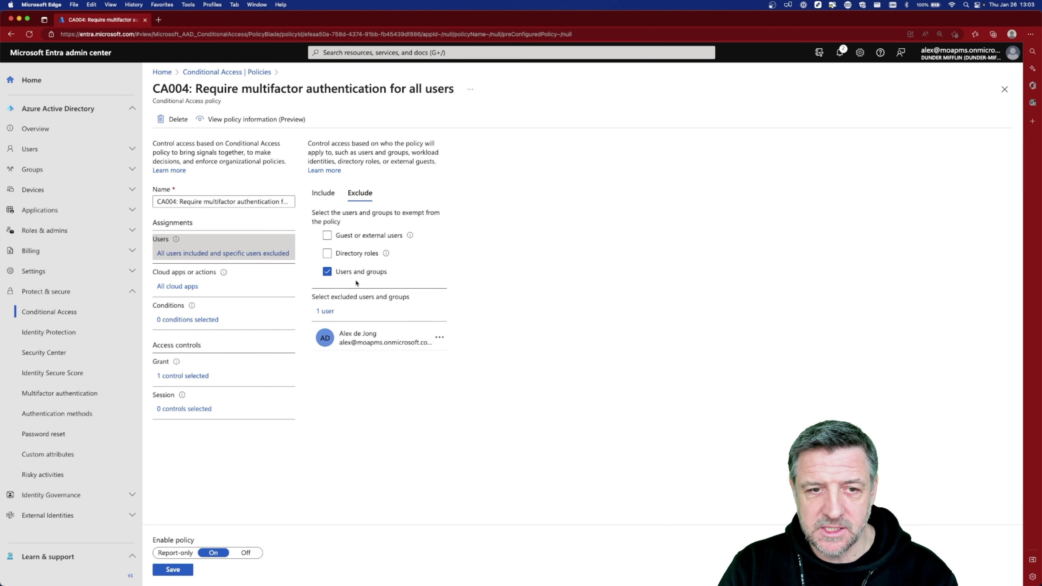
{"action": "left_click", "coordinate": [324, 194]}
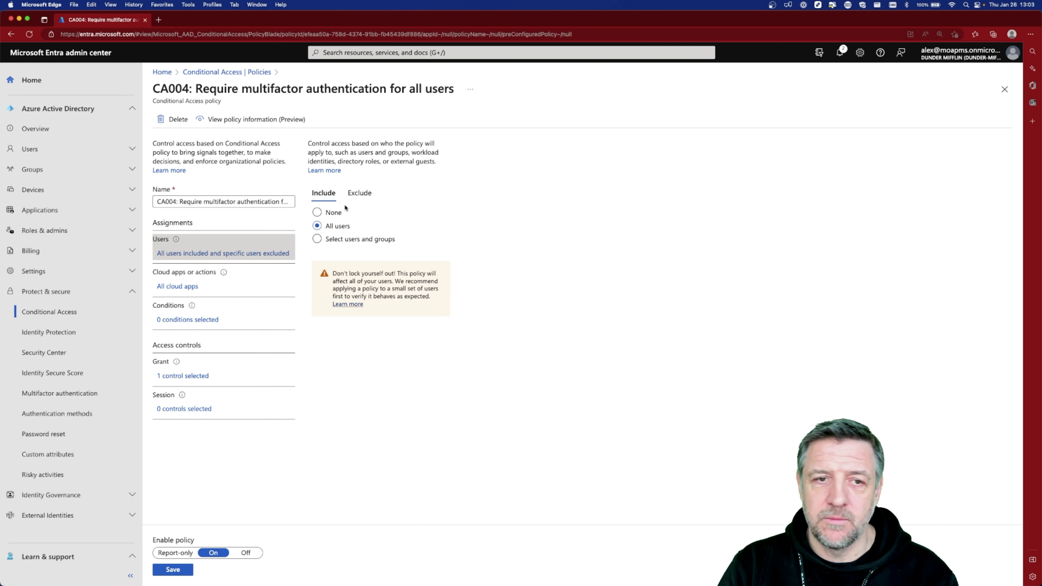
{"action": "left_click", "coordinate": [178, 289]}
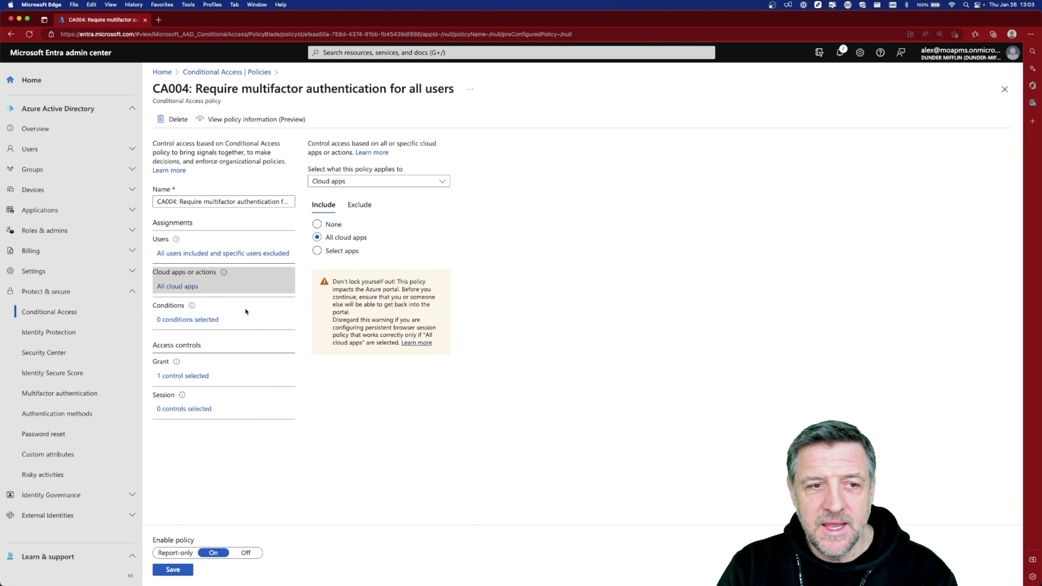
{"action": "left_click", "coordinate": [189, 321]}
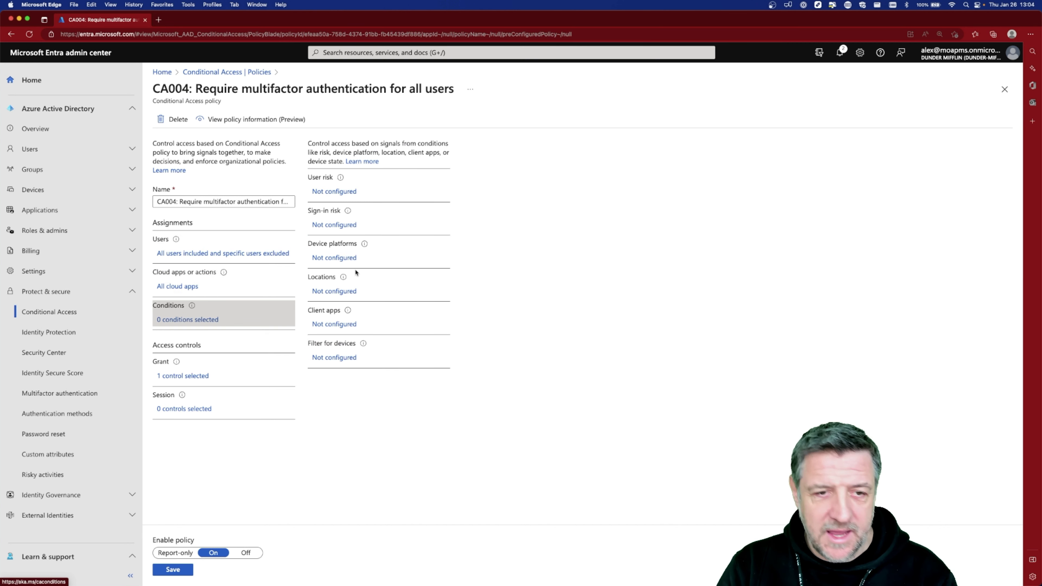
{"action": "left_click", "coordinate": [202, 377]}
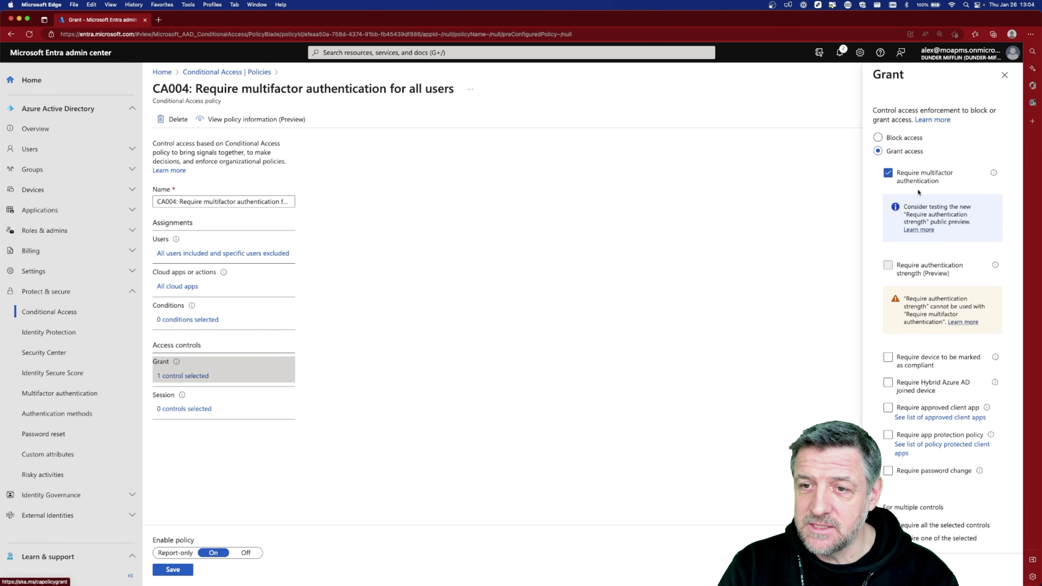
- Replace CA004's Require multifactor authentication grant with Require authentication strength
{"action": "scroll", "coordinate": [919, 192], "scroll_direction": "up", "scroll_amount": 5}
{"action": "scroll", "coordinate": [768, 152], "scroll_direction": "up", "scroll_amount": 1}
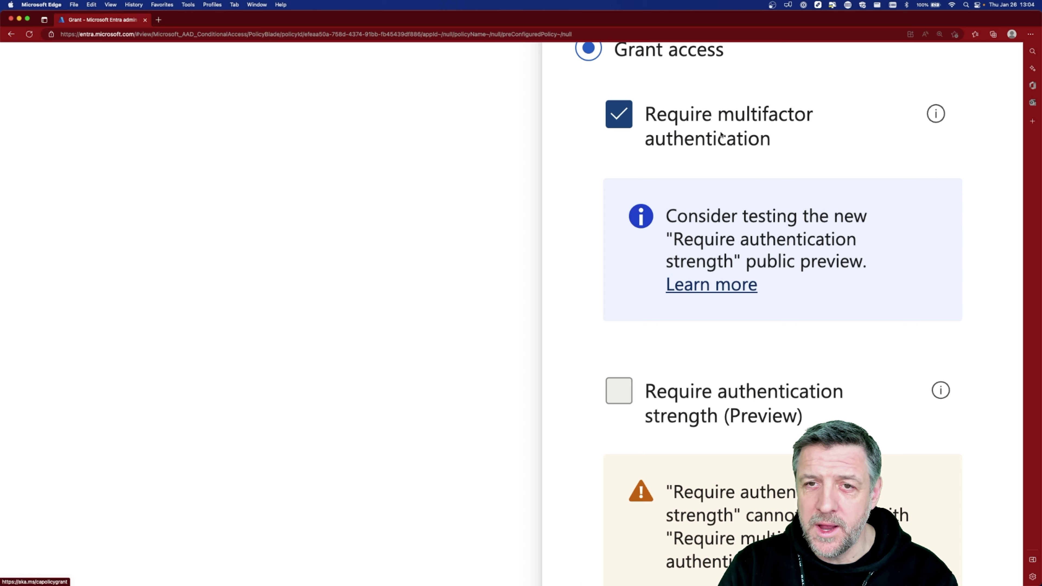
{"action": "scroll", "coordinate": [718, 120], "scroll_direction": "up", "scroll_amount": 1}
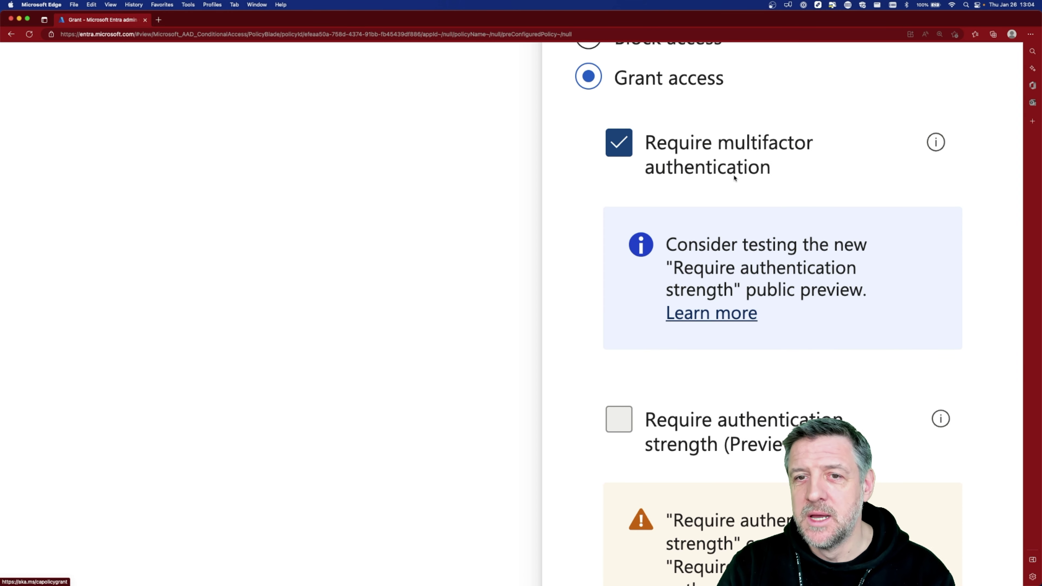
{"action": "scroll", "coordinate": [719, 330], "scroll_direction": "down", "scroll_amount": 4}
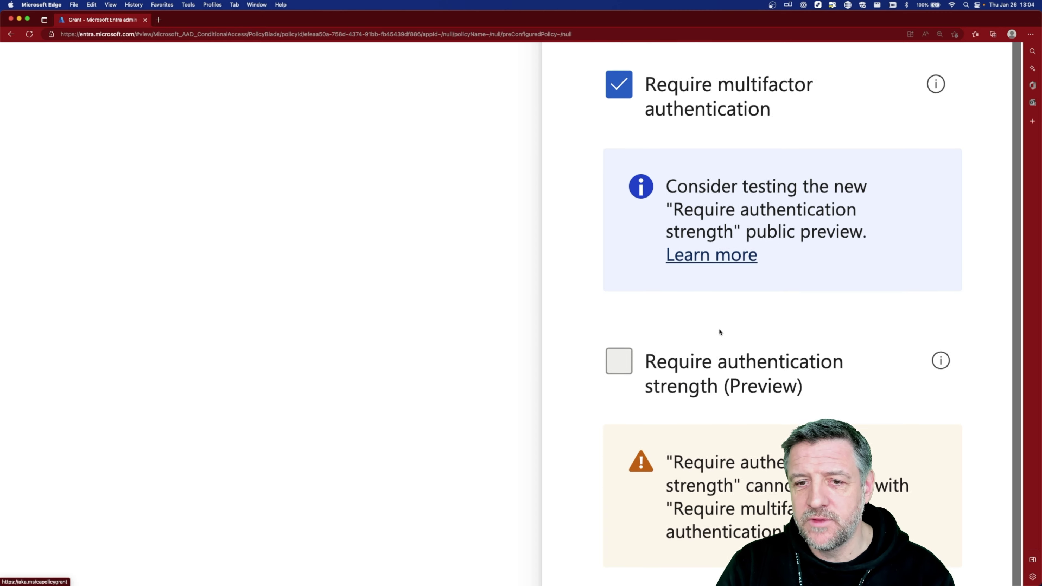
{"action": "scroll", "coordinate": [680, 286], "scroll_direction": "up", "scroll_amount": 1}
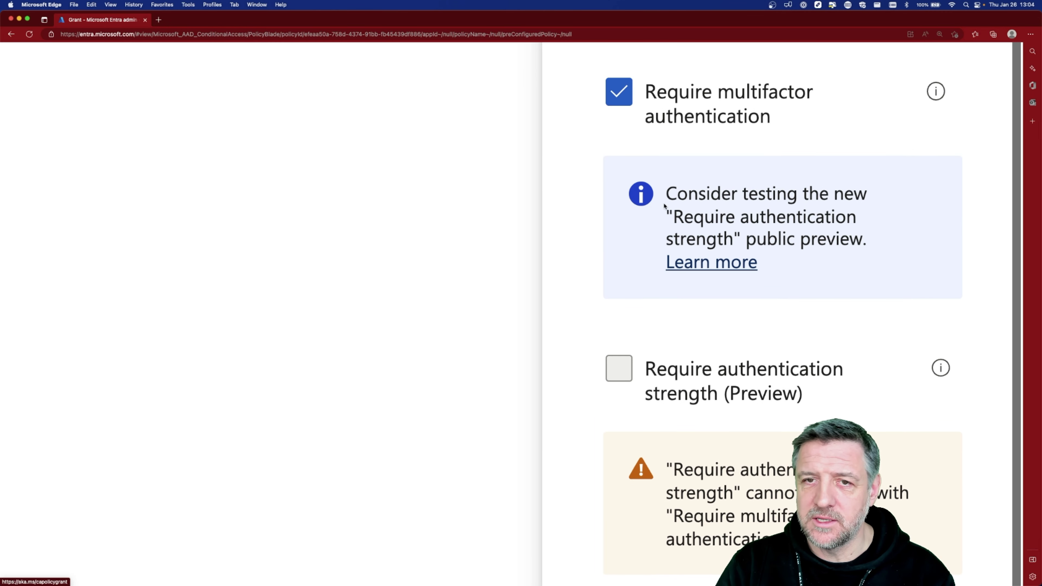
{"action": "key", "text": "super+0"}
{"action": "left_click", "coordinate": [889, 173]}
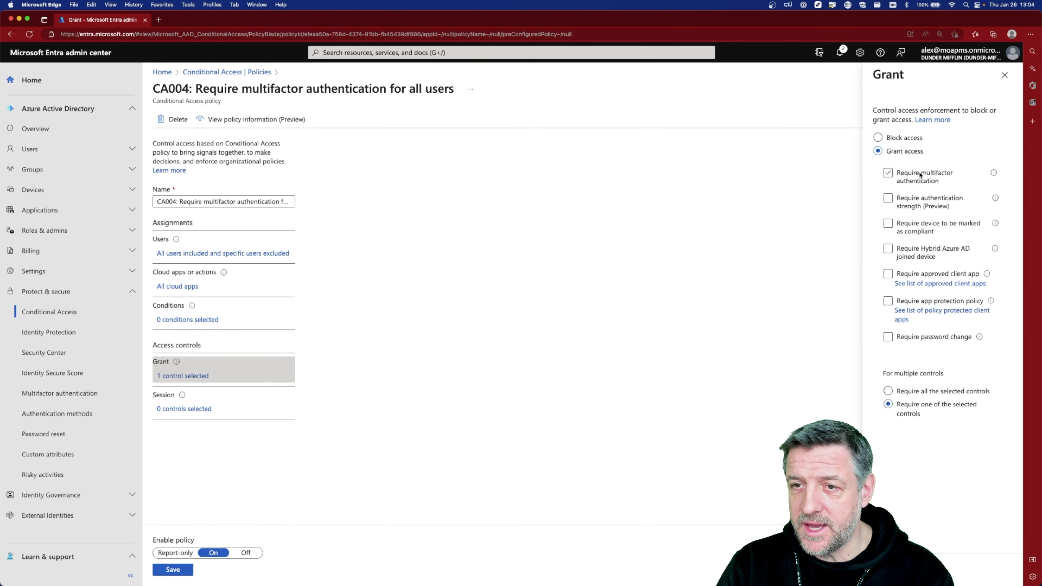
{"action": "left_click", "coordinate": [887, 198]}
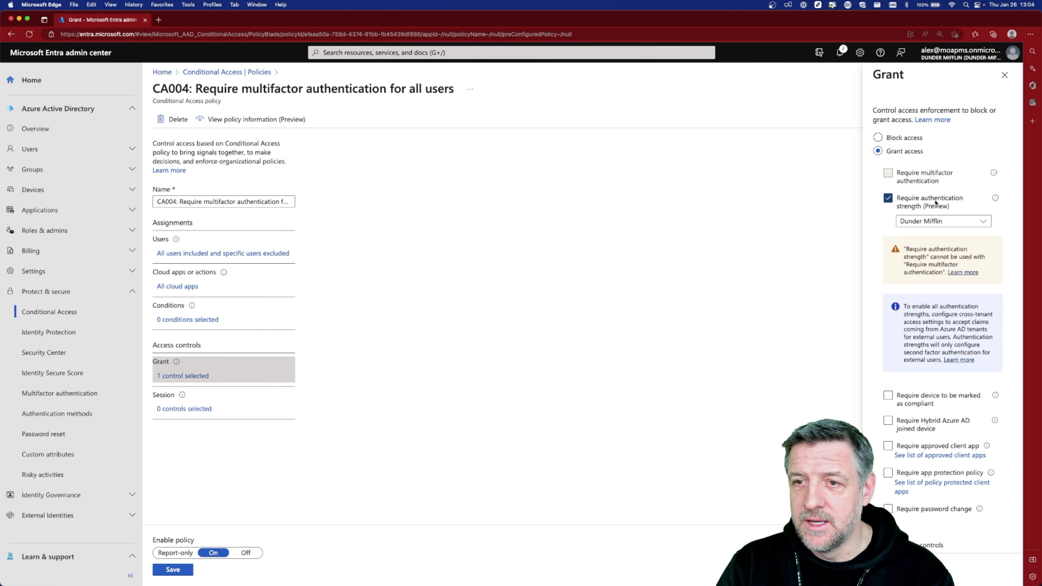
- Choose the Dunder Mifflin strength, confirm the grant settings and save CA004
{"action": "left_click", "coordinate": [941, 221]}
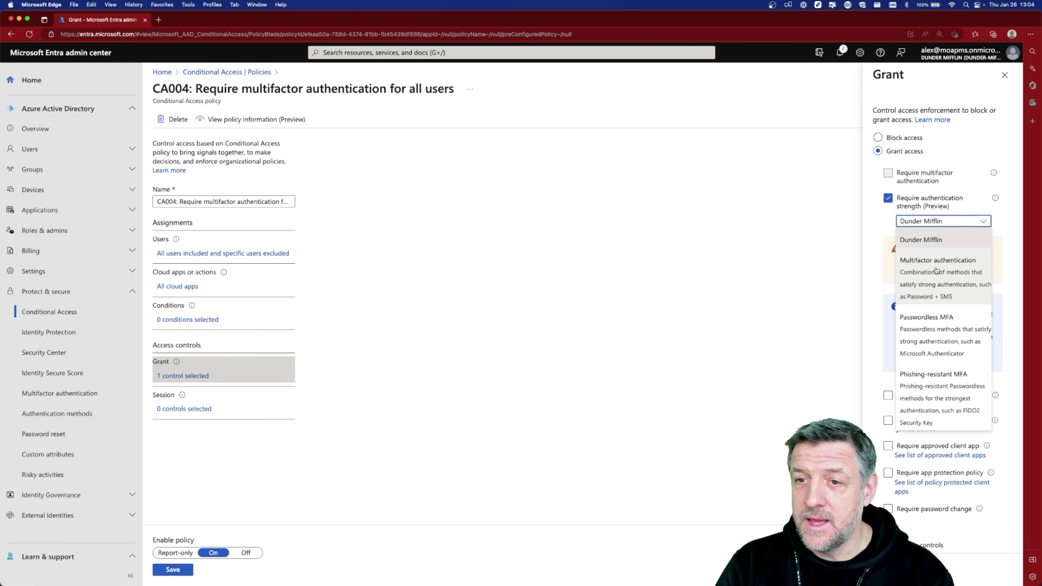
{"action": "left_click", "coordinate": [928, 240]}
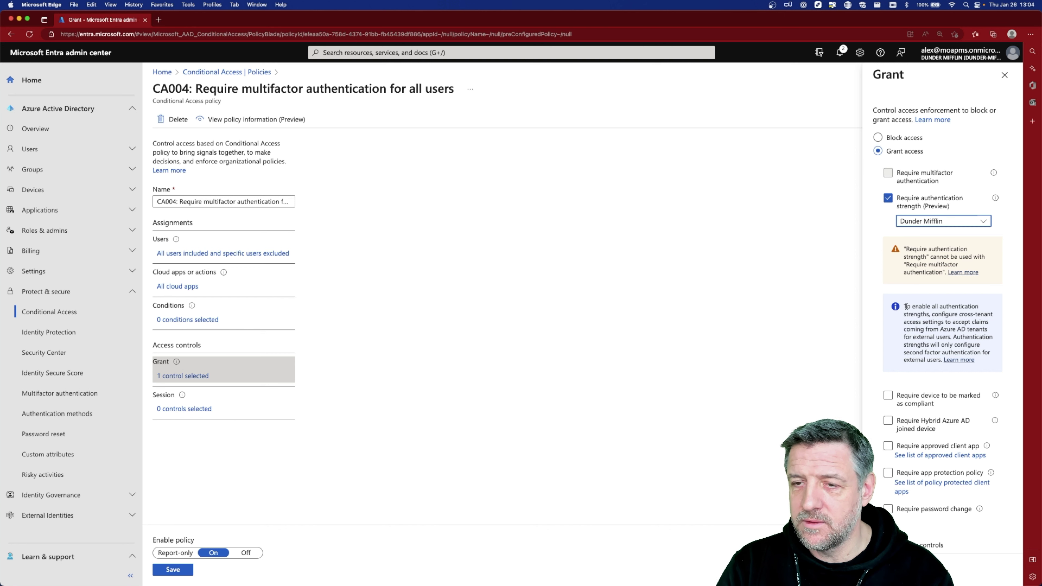
{"action": "left_click", "coordinate": [887, 571]}
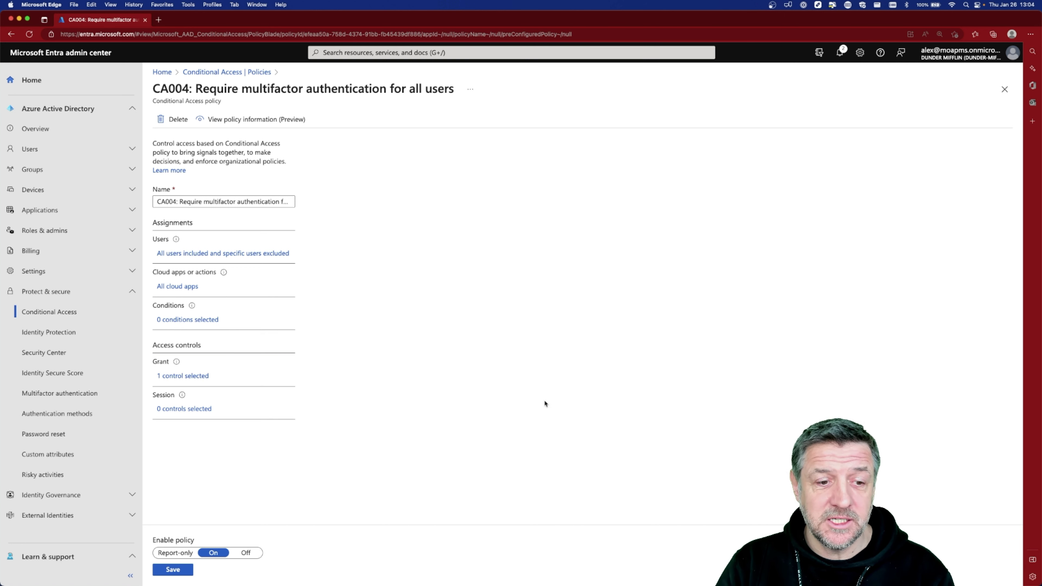
{"action": "left_click", "coordinate": [189, 570]}
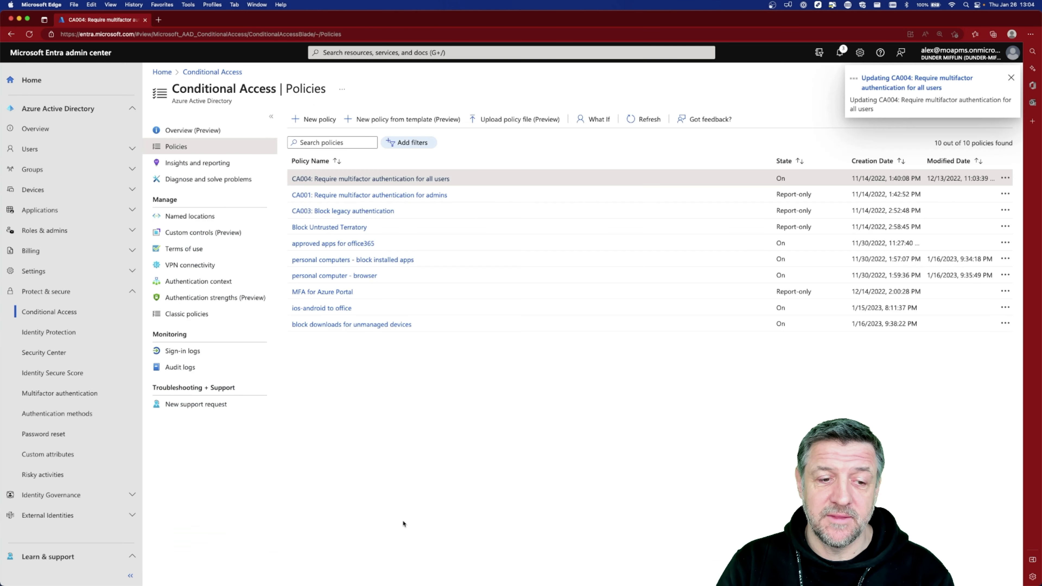